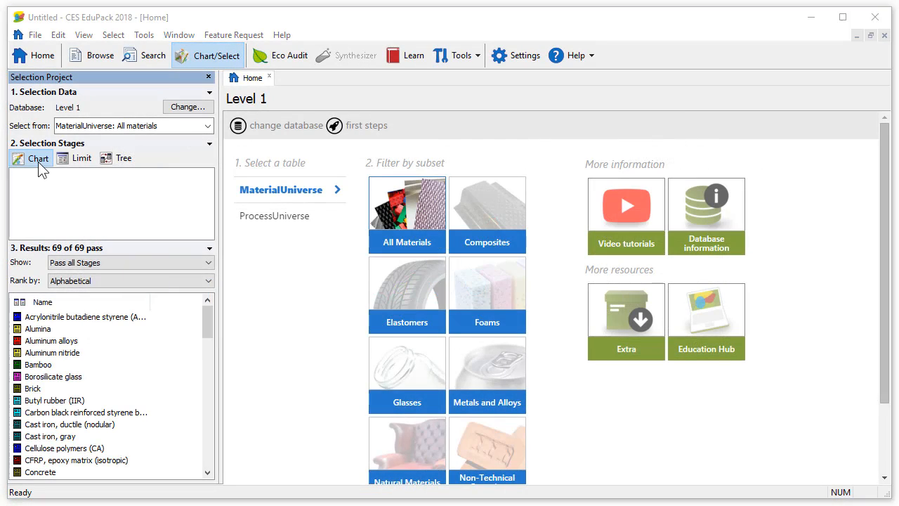
- Create a chart stage for all materials with Yield strength (elastic limit) plotted on the Y-axis
left_click(38, 165)
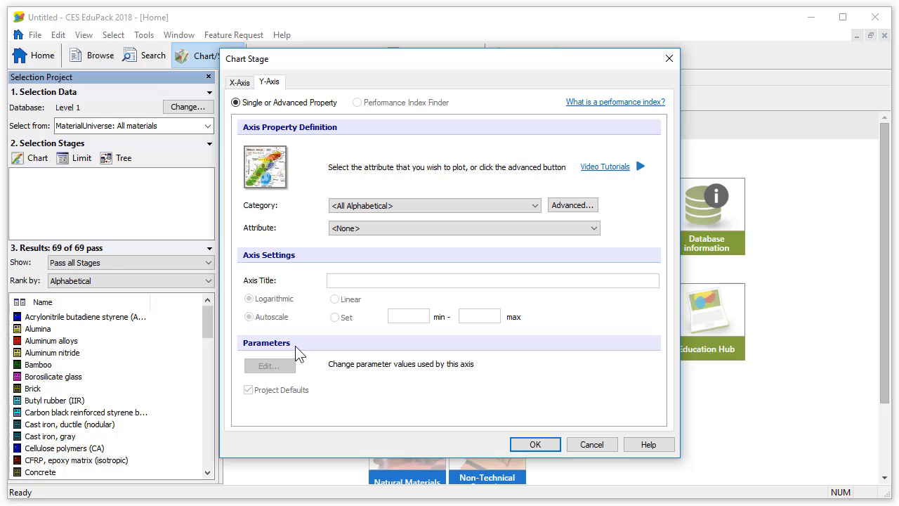
left_click(247, 92)
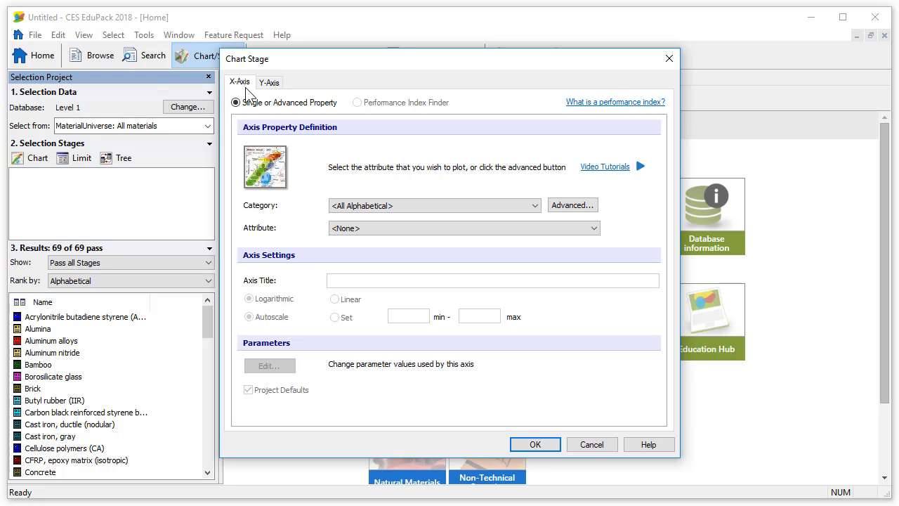
left_click(277, 86)
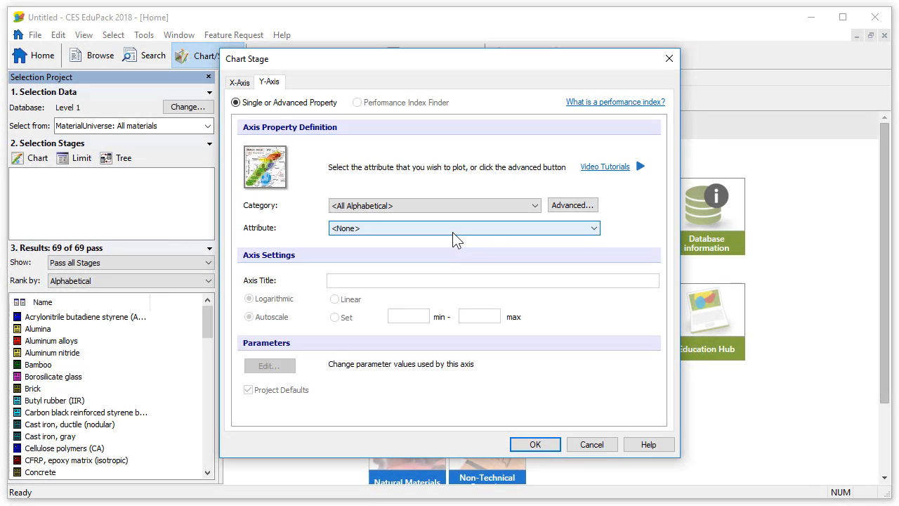
left_click(452, 230)
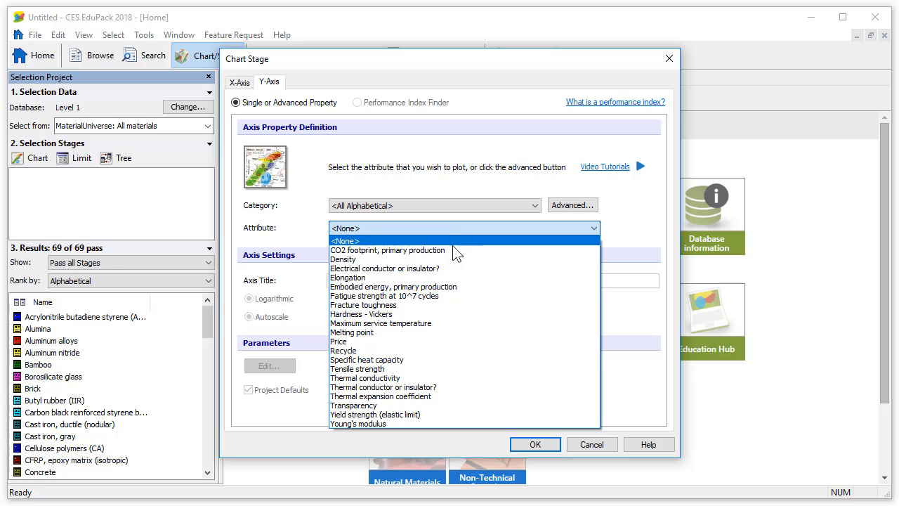
left_click(453, 414)
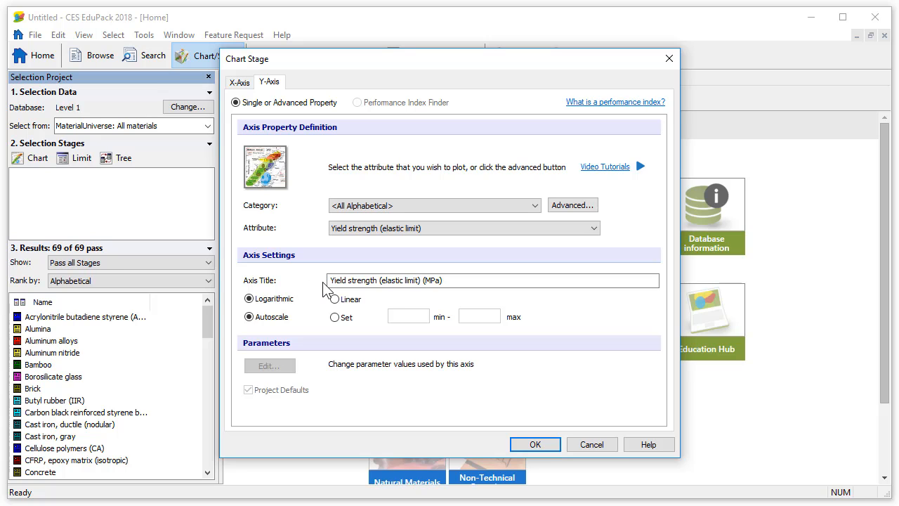
left_click(544, 445)
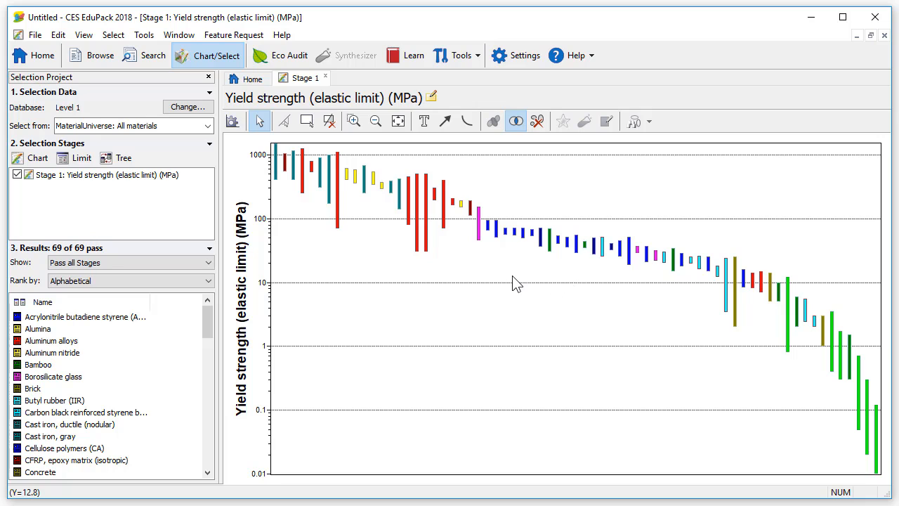
- Review the Y-axis settings and the general stage settings of the yield strength chart, leaving them unmodified
double_click(244, 333)
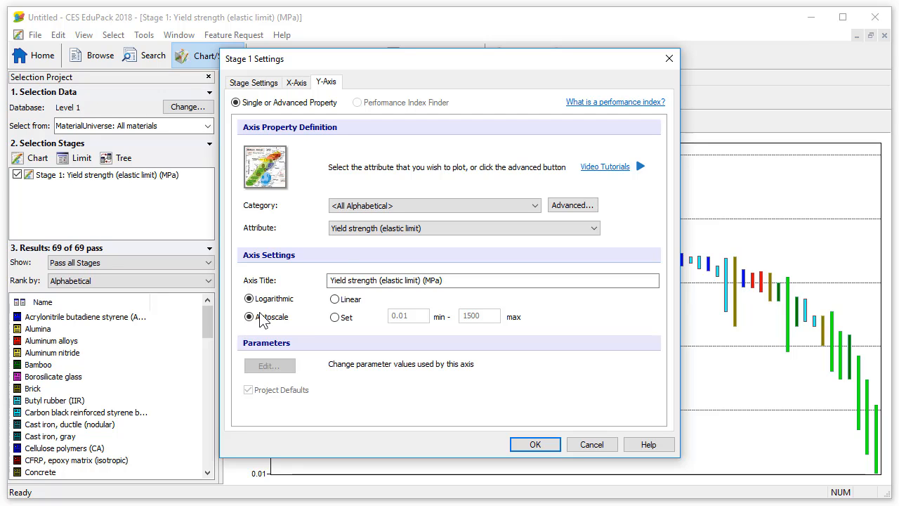
left_click(668, 58)
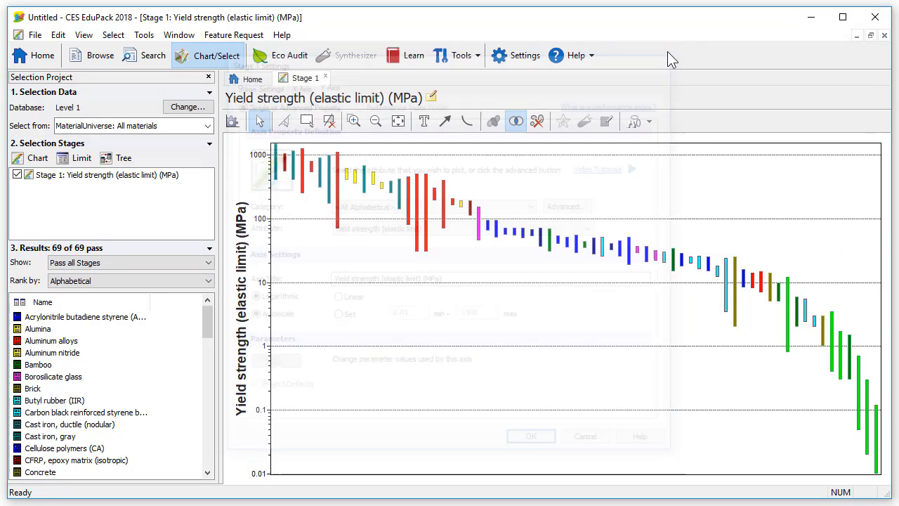
left_click(234, 122)
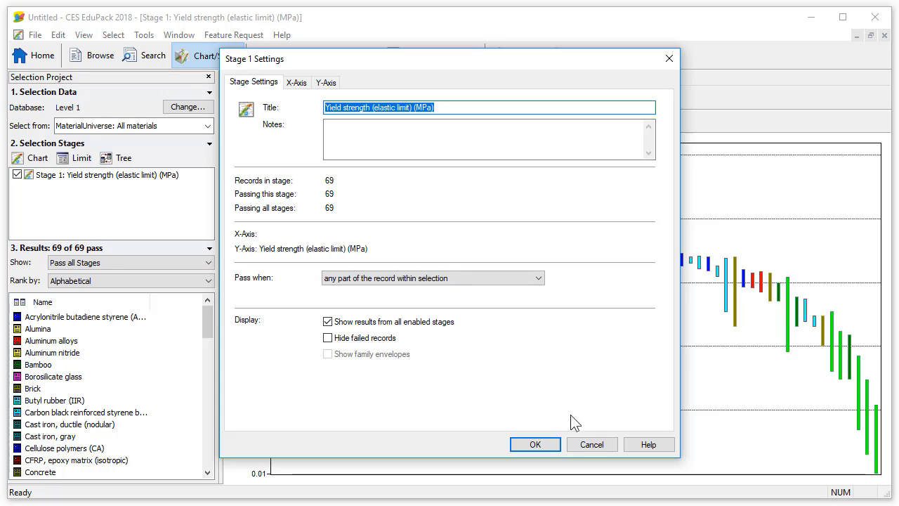
left_click(585, 448)
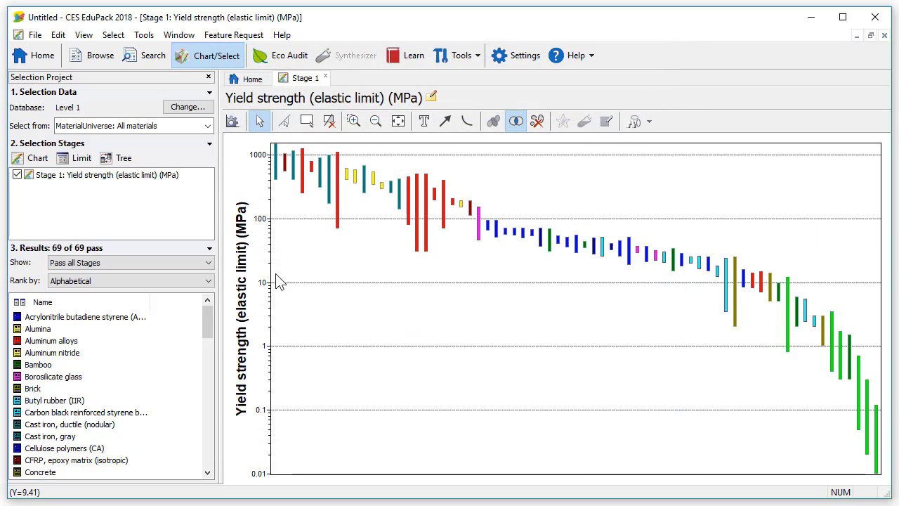
- Add a second chart stage plotting Young's modulus on the Y-axis against Density on the X-axis
left_click(46, 163)
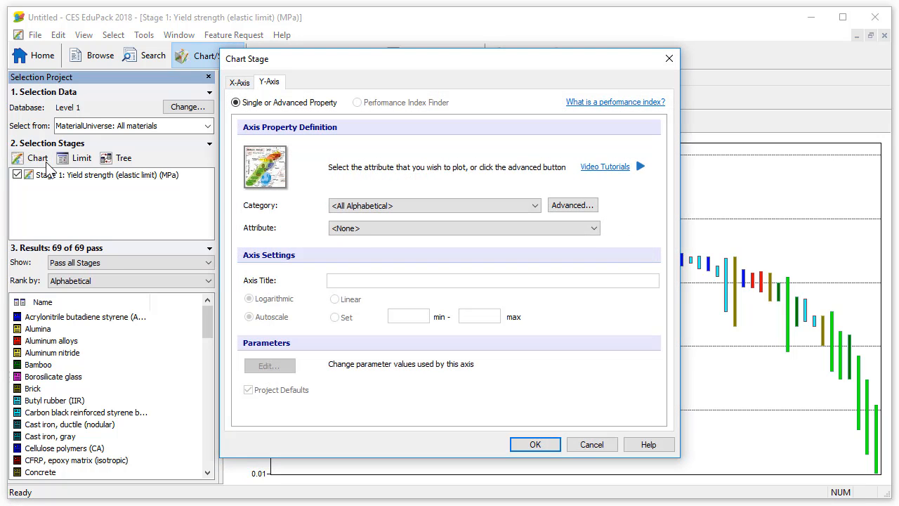
left_click(438, 231)
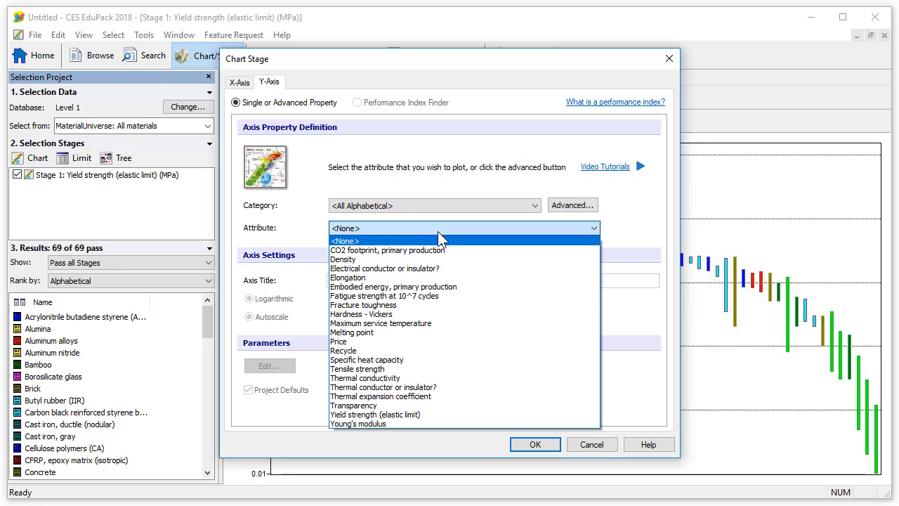
left_click(429, 420)
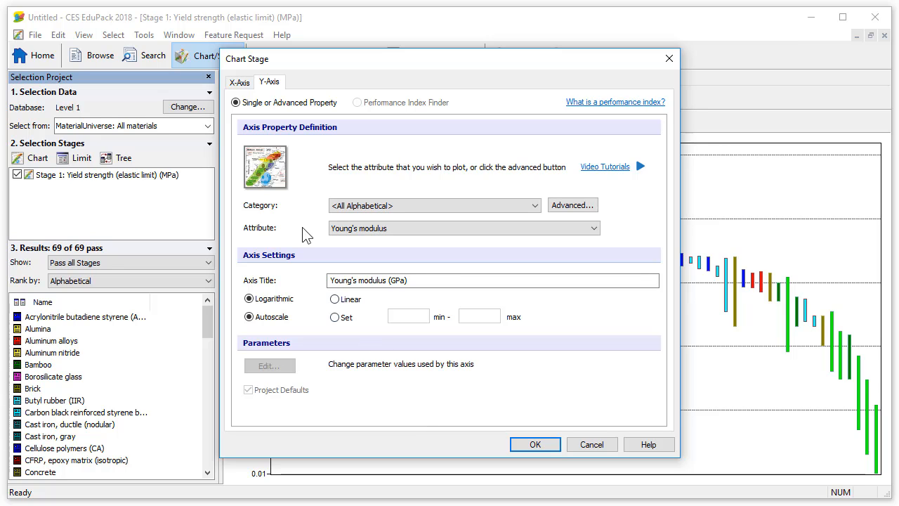
left_click(239, 83)
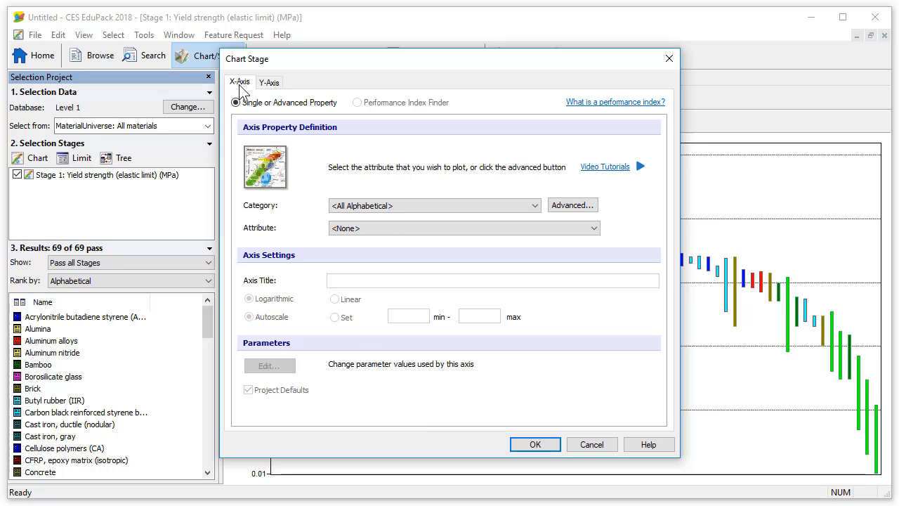
left_click(449, 226)
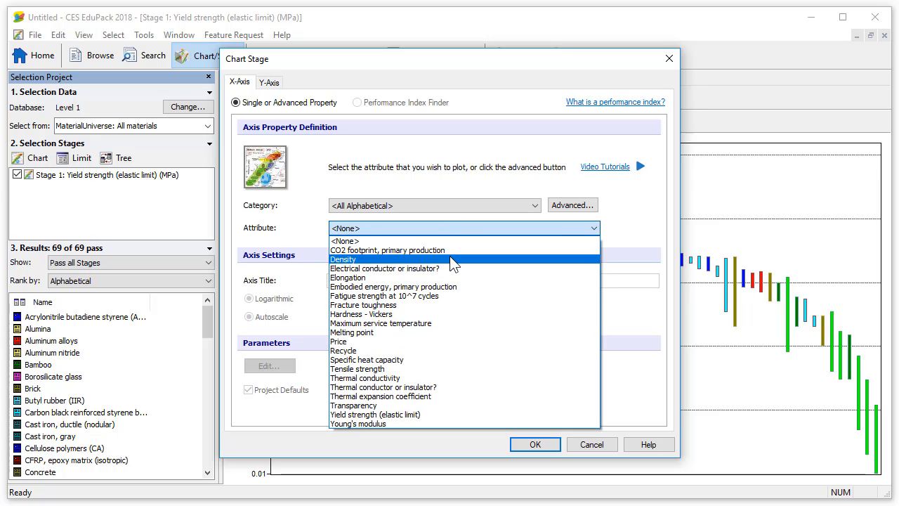
left_click(450, 258)
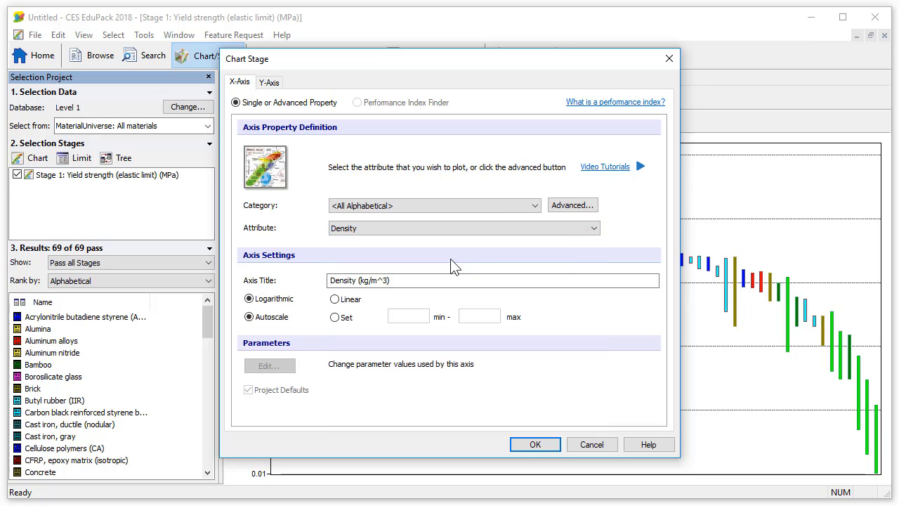
left_click(532, 445)
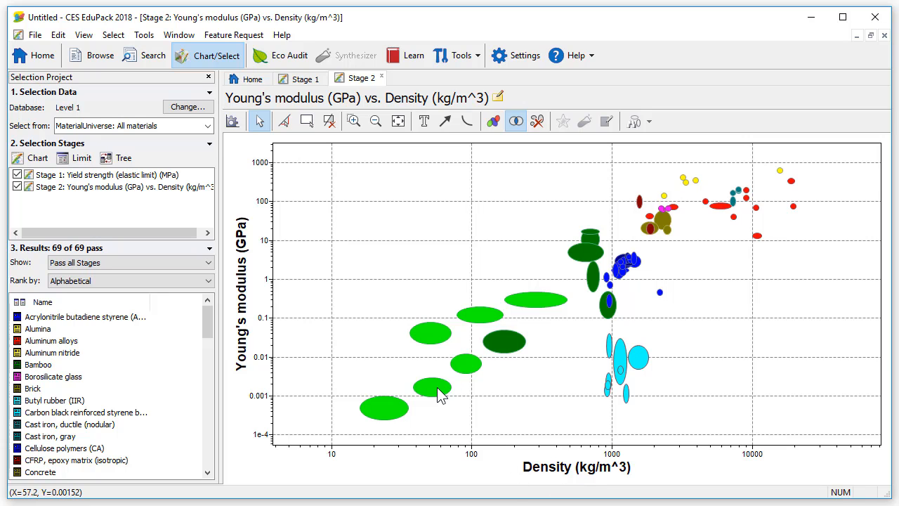
- Examine the bubbles on the Young's modulus–density chart, the list of passing materials and the options for which results to show
mouse_move(439, 392)
mouse_move(513, 350)
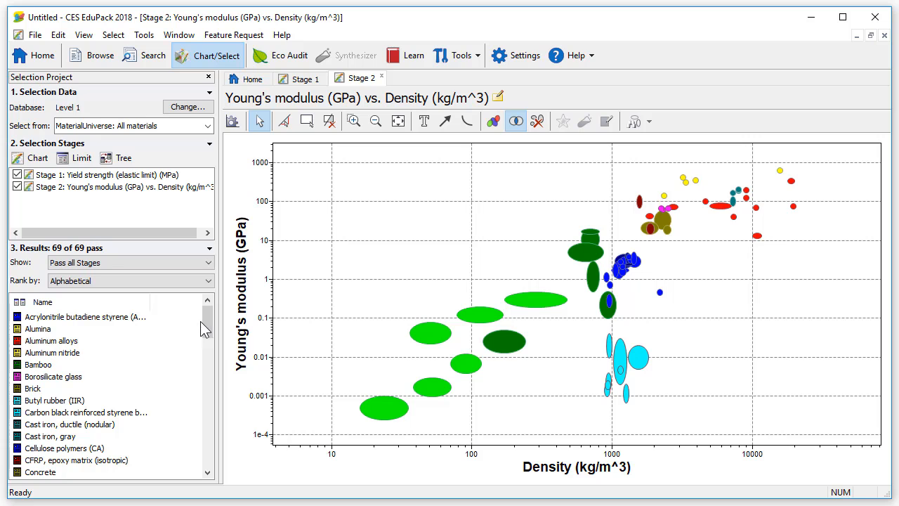
left_click_drag(205, 321, 205, 420)
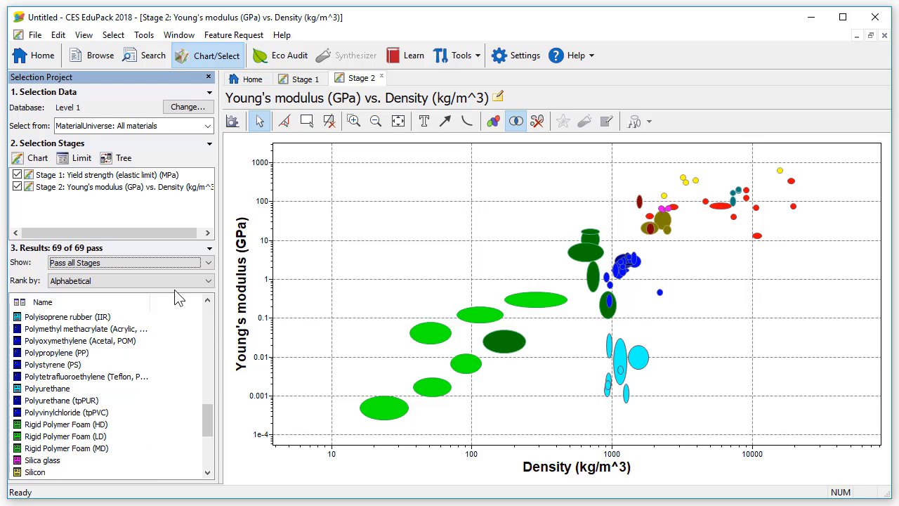
left_click(171, 260)
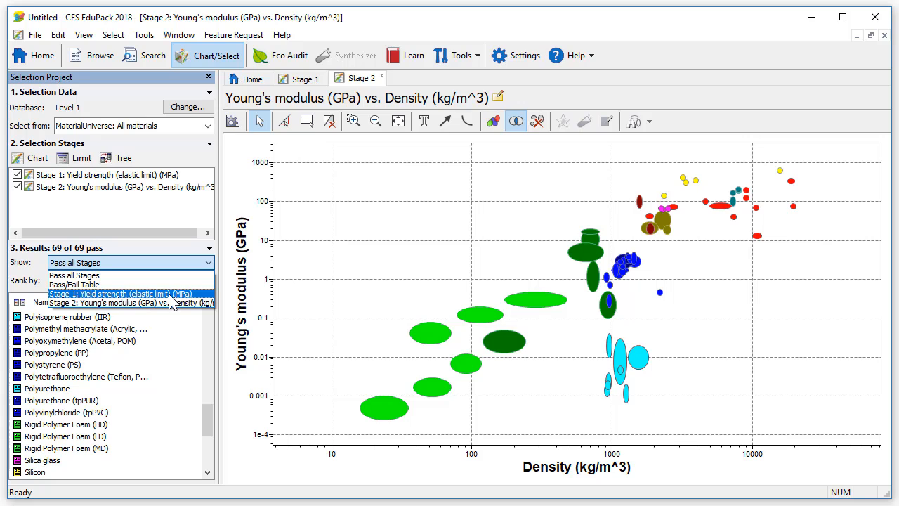
left_click(152, 261)
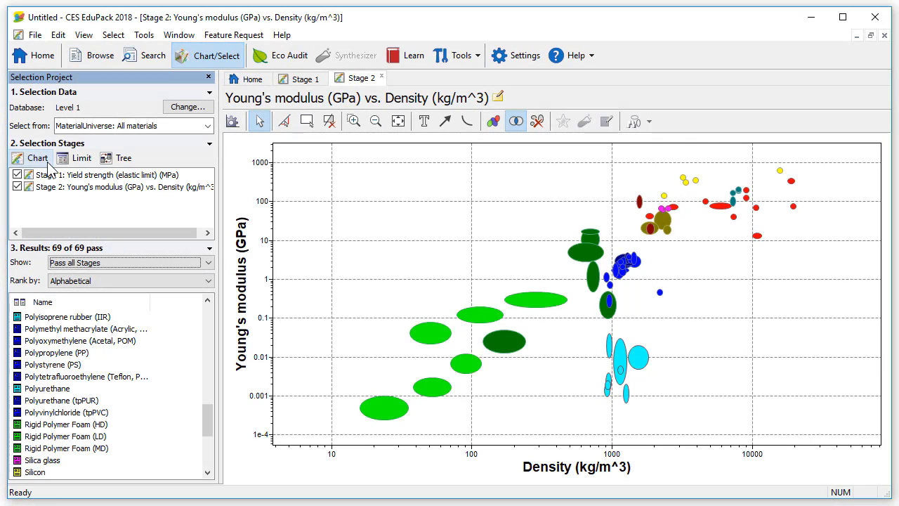
- Add a third chart stage plotting "Electrical conductor or insulator?" on the Y-axis against Recycle on the X-axis
left_click(46, 161)
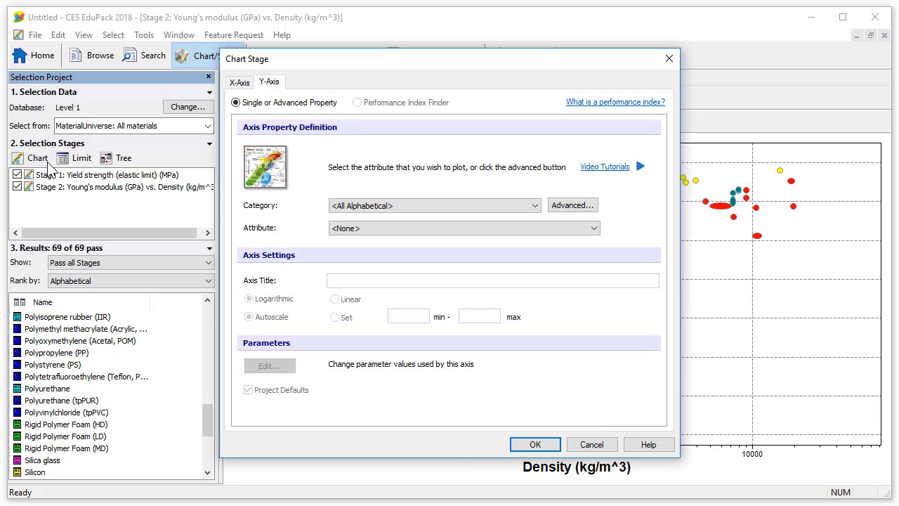
left_click(408, 229)
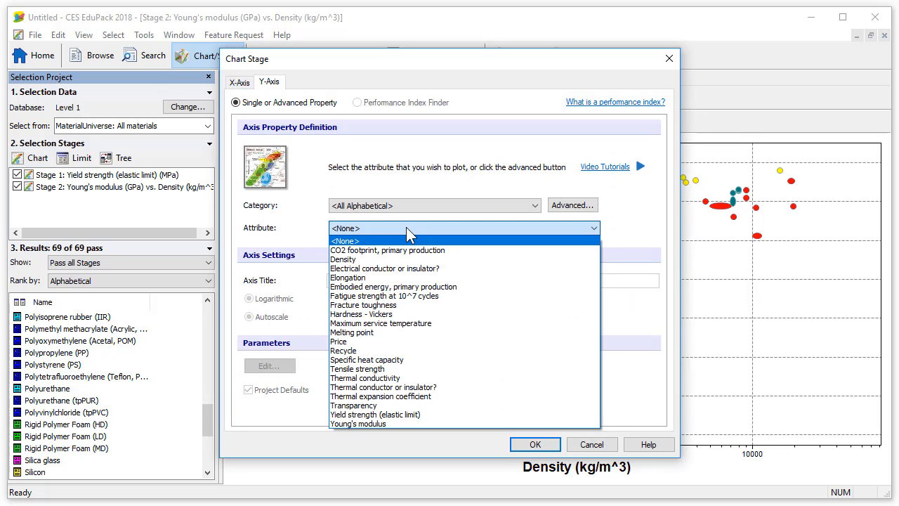
left_click(418, 269)
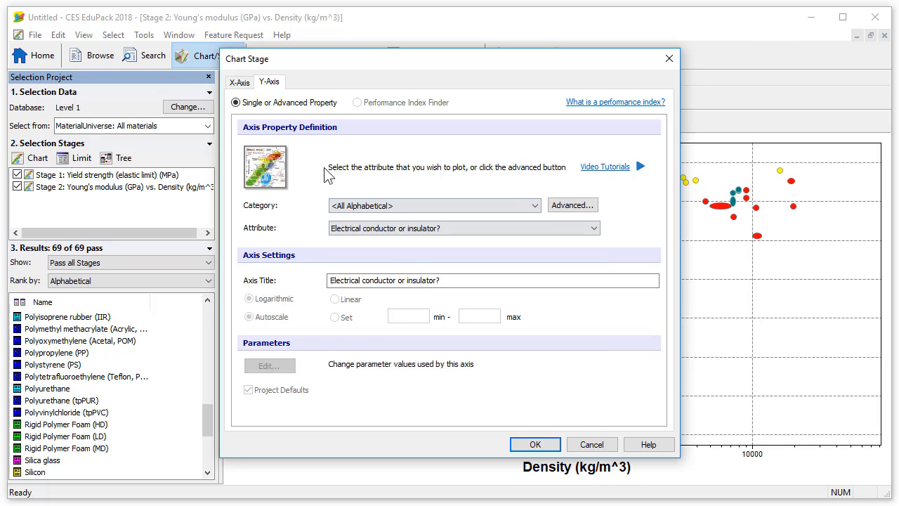
left_click(246, 83)
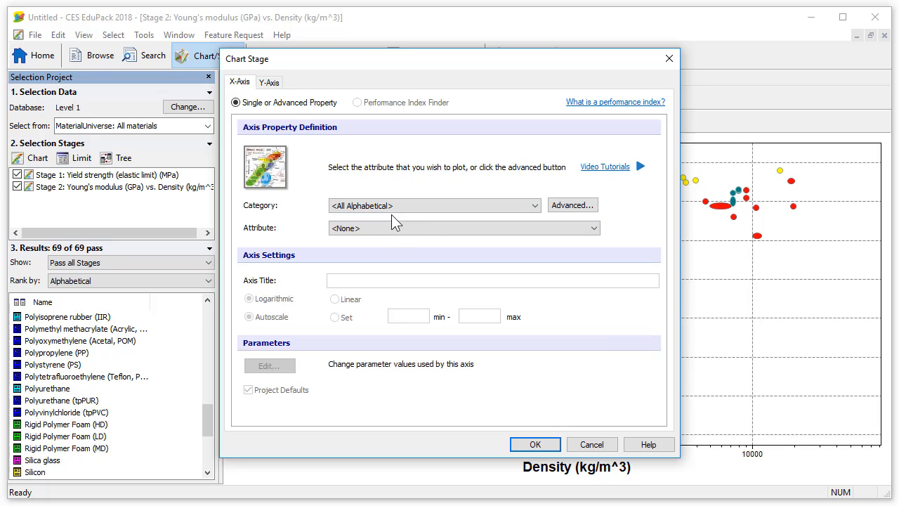
left_click(411, 233)
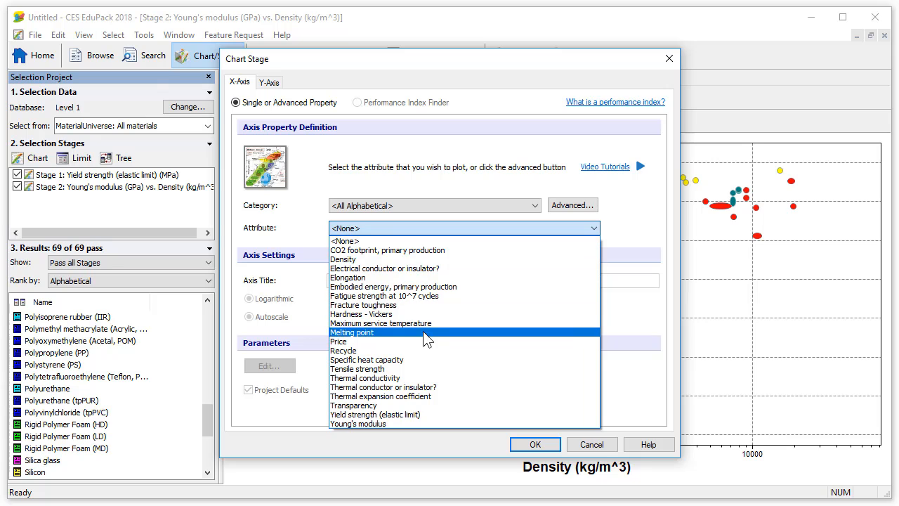
left_click(424, 352)
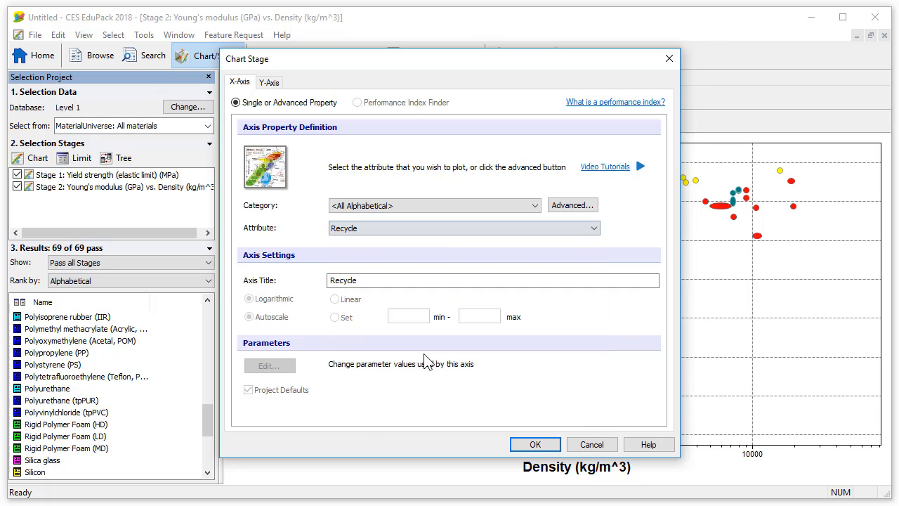
left_click(537, 445)
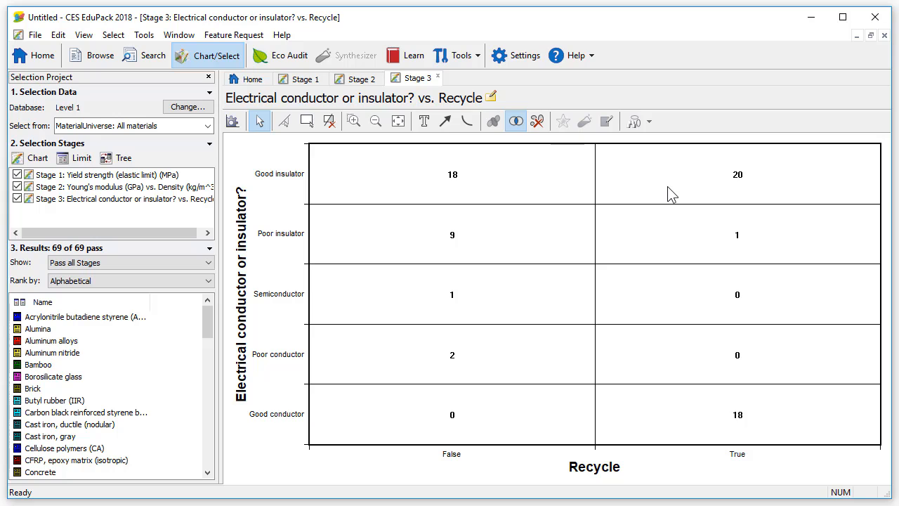
- Copy the conductor-versus-recycle chart and paste it into the blank word-processor document as a Device Independent Bitmap
right_click(539, 281)
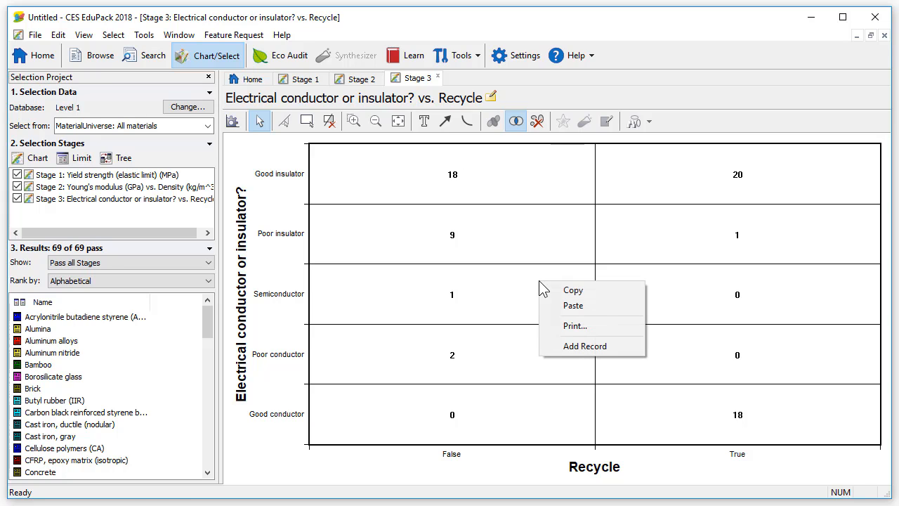
left_click(556, 291)
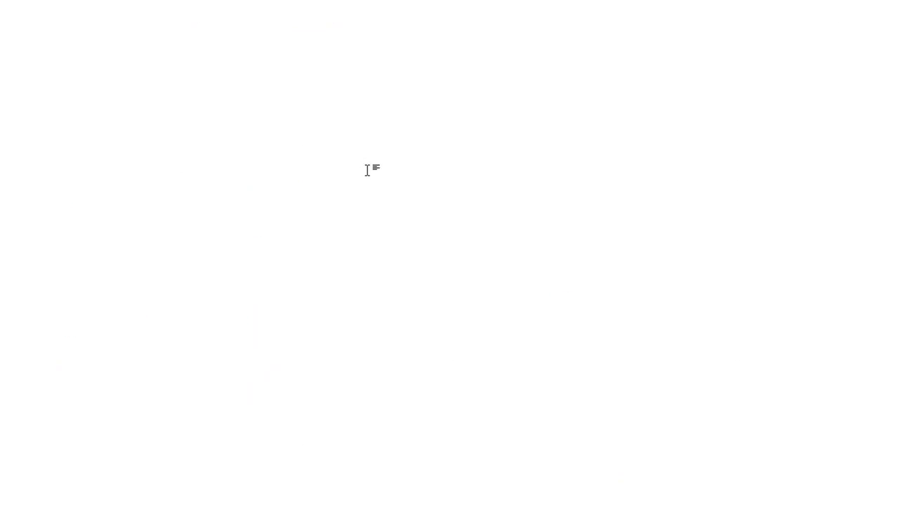
key("ctrl+alt+v")
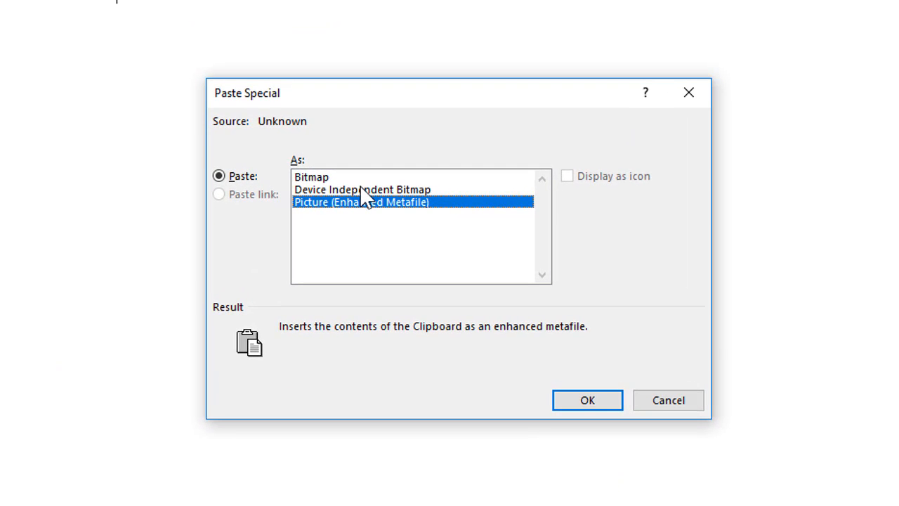
left_click(366, 190)
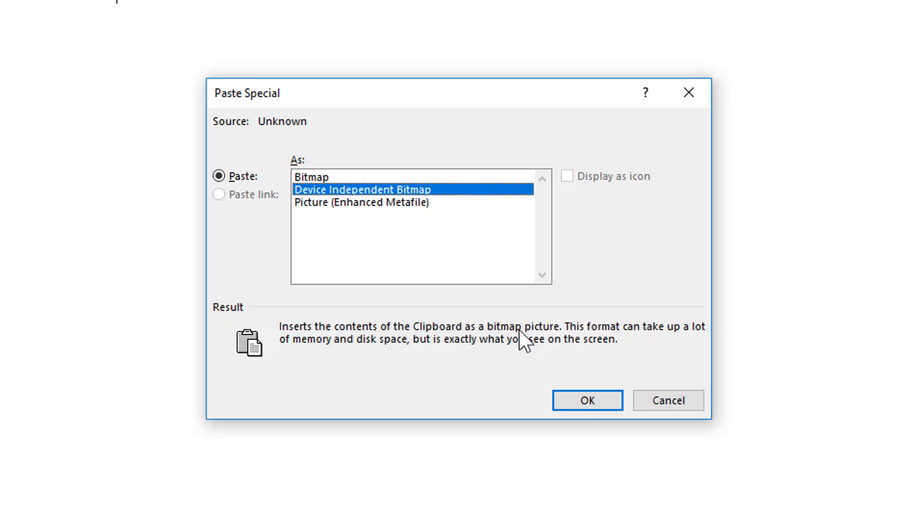
left_click(588, 405)
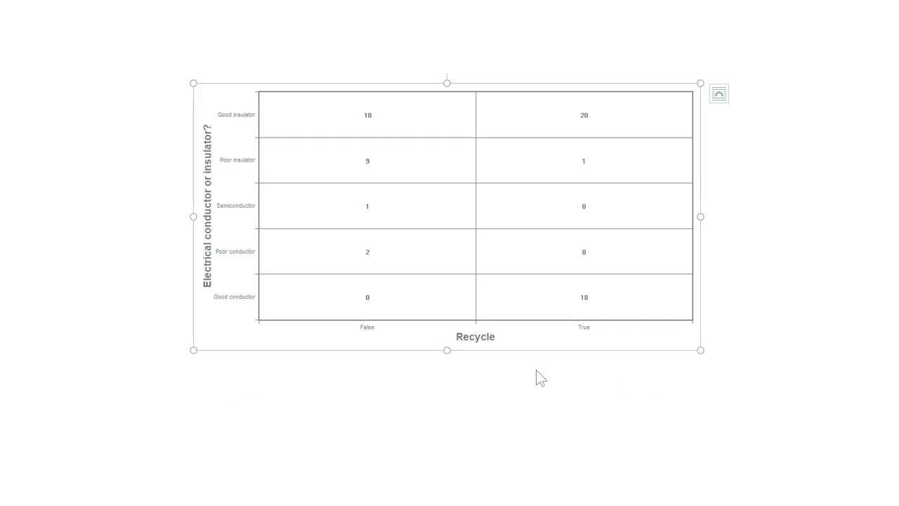